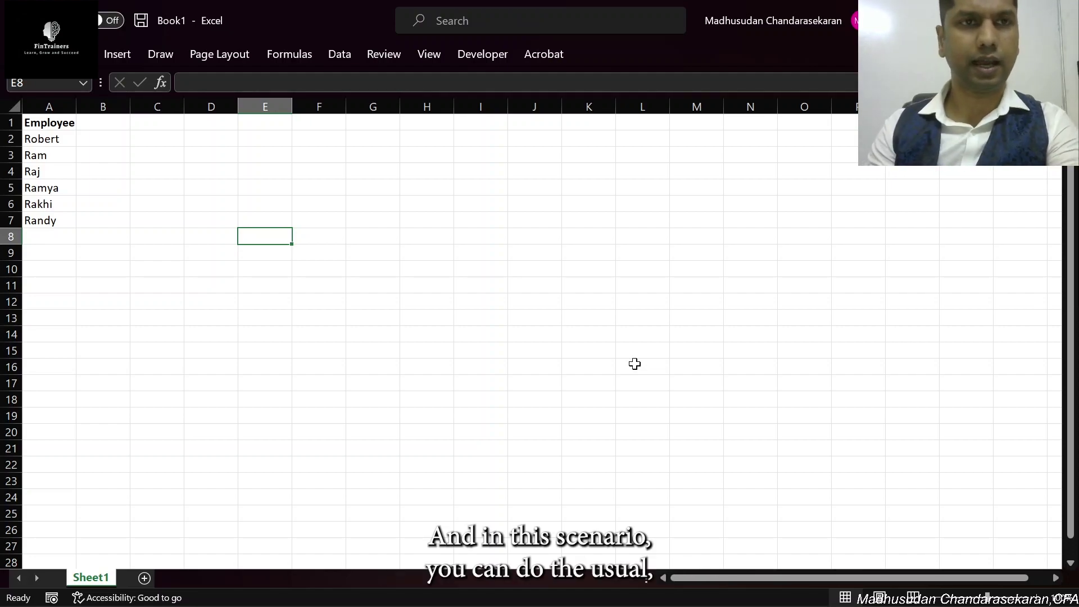
Insert a new column before the Employee column and enter the header Employee ID in A1
{"action": "left_click", "coordinate": [54, 99]}
{"action": "right_click", "coordinate": [54, 101]}
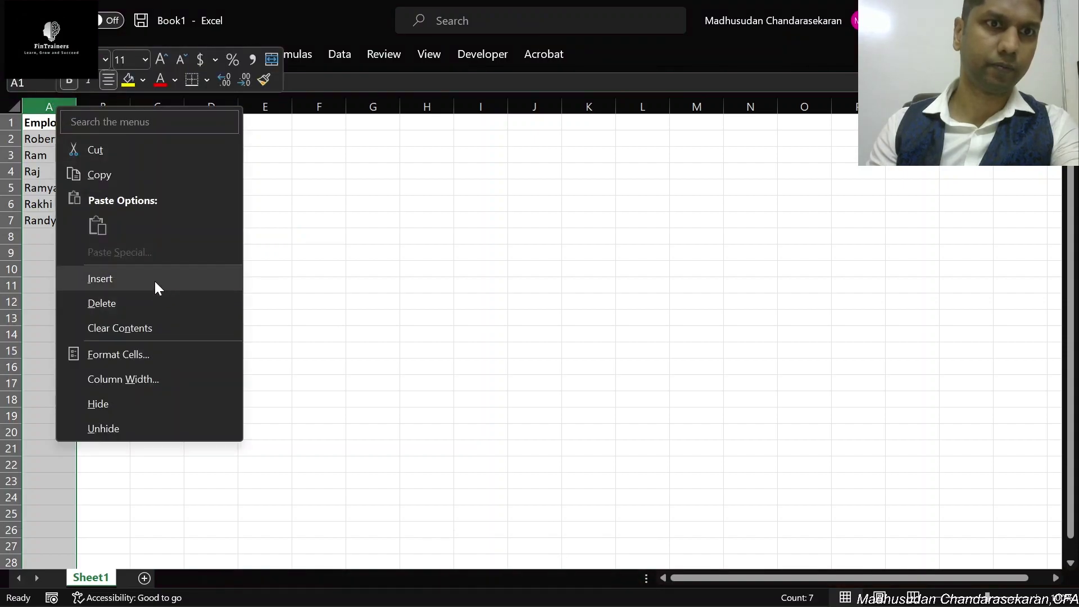
{"action": "left_click", "coordinate": [154, 281]}
{"action": "left_click", "coordinate": [56, 125]}
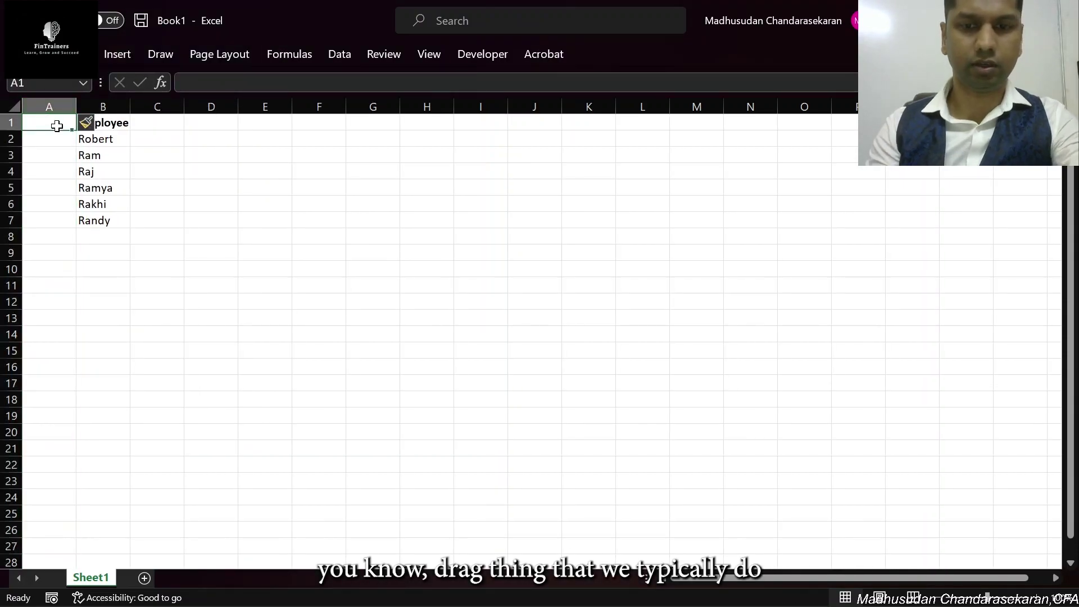
{"action": "type", "text": "Employee I"}
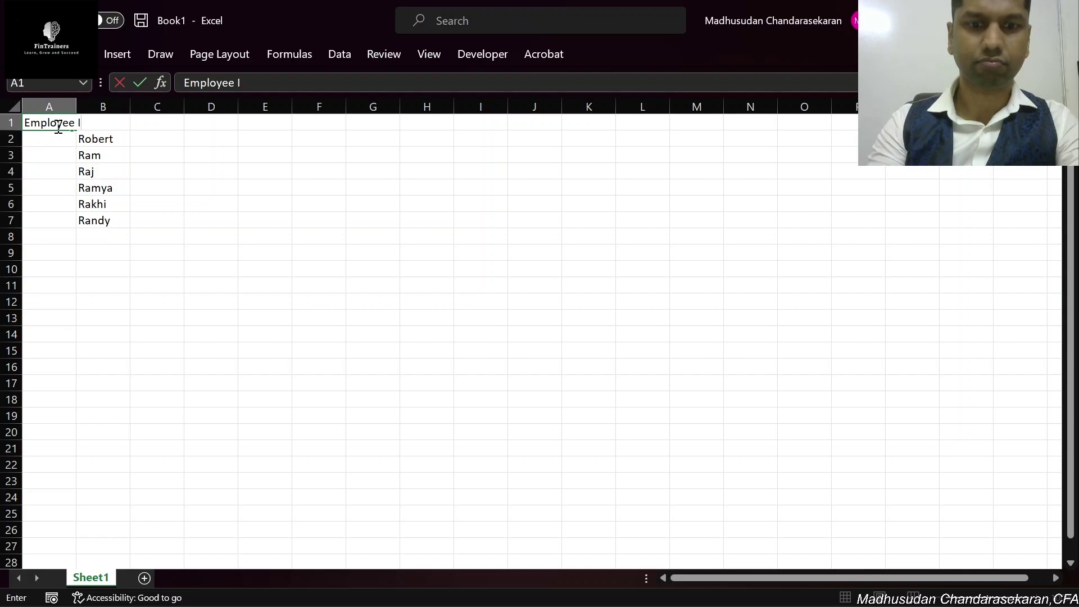
{"action": "type", "text": "D"}
{"action": "key", "text": "Return"}
Fit column A's width to its contents and make the header in A1 bold
{"action": "double_click", "coordinate": [75, 102]}
{"action": "left_click", "coordinate": [71, 123]}
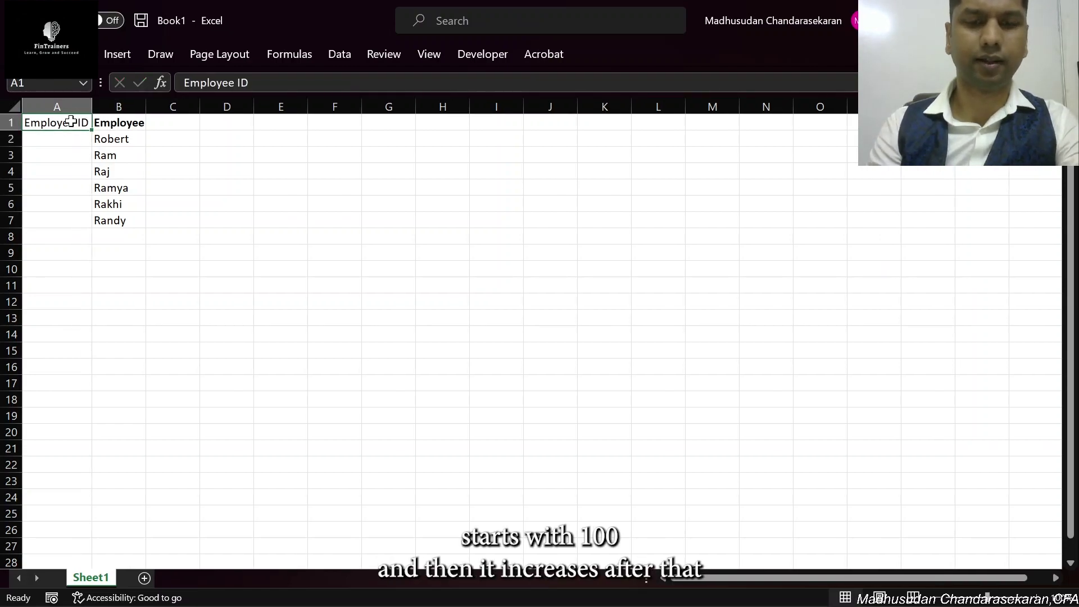
{"action": "key", "text": "ctrl+b"}
Enter 100 in A2 and 101 in A3, and fill the number series down to A7
{"action": "key", "text": "Down"}
{"action": "type", "text": "100"}
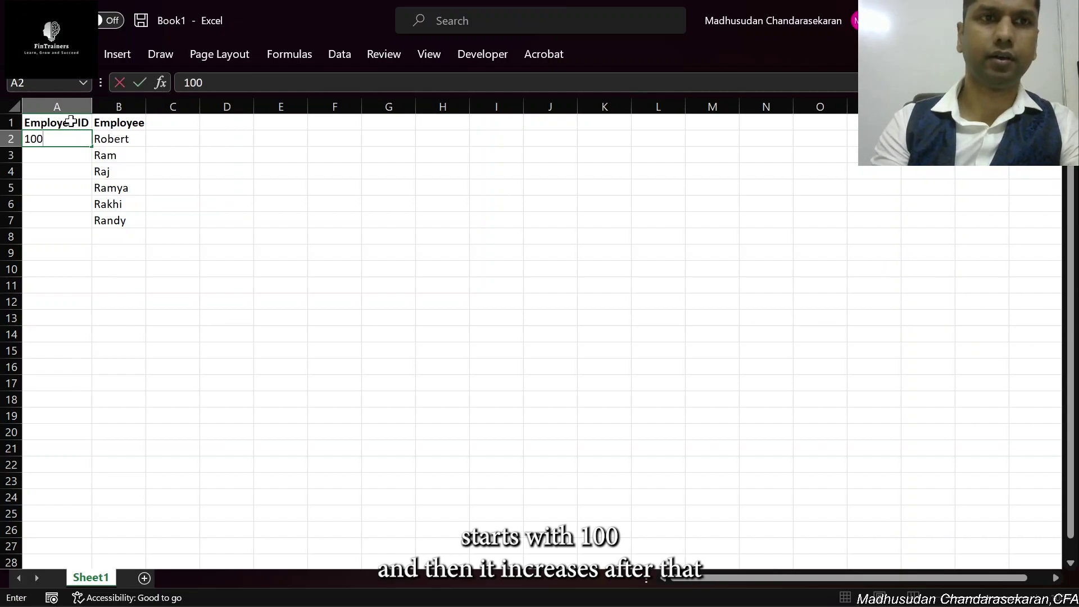
{"action": "key", "text": "Return"}
{"action": "type", "text": "101"}
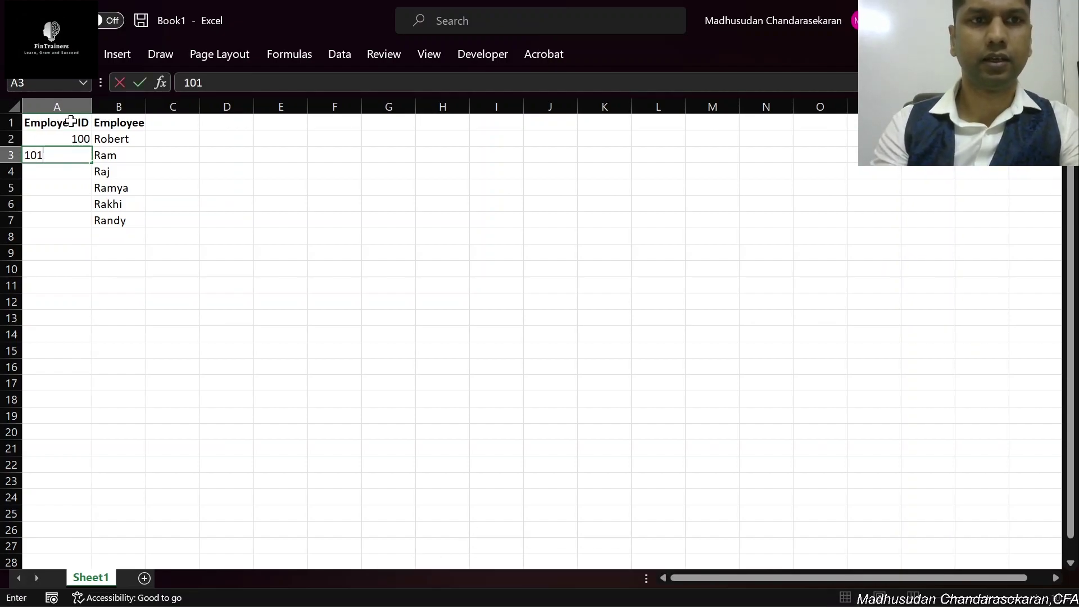
{"action": "key", "text": "Return"}
{"action": "left_click_drag", "start_coordinate": [78, 139], "coordinate": [89, 223]}
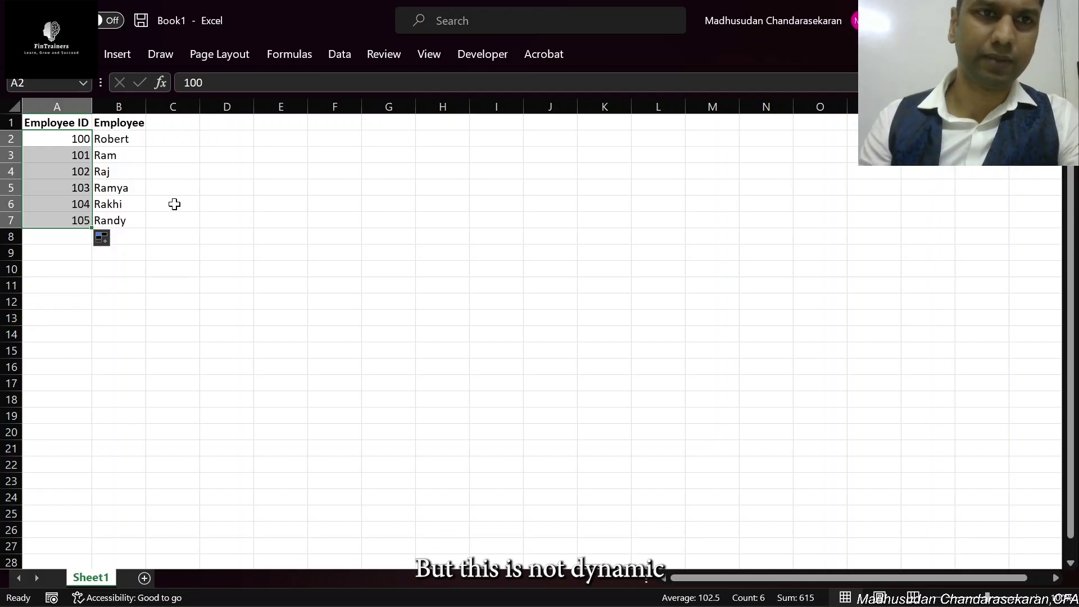
Add another employee's name in B8, directly below the existing list
{"action": "left_click", "coordinate": [130, 241]}
{"action": "type", "text": "Ra"}
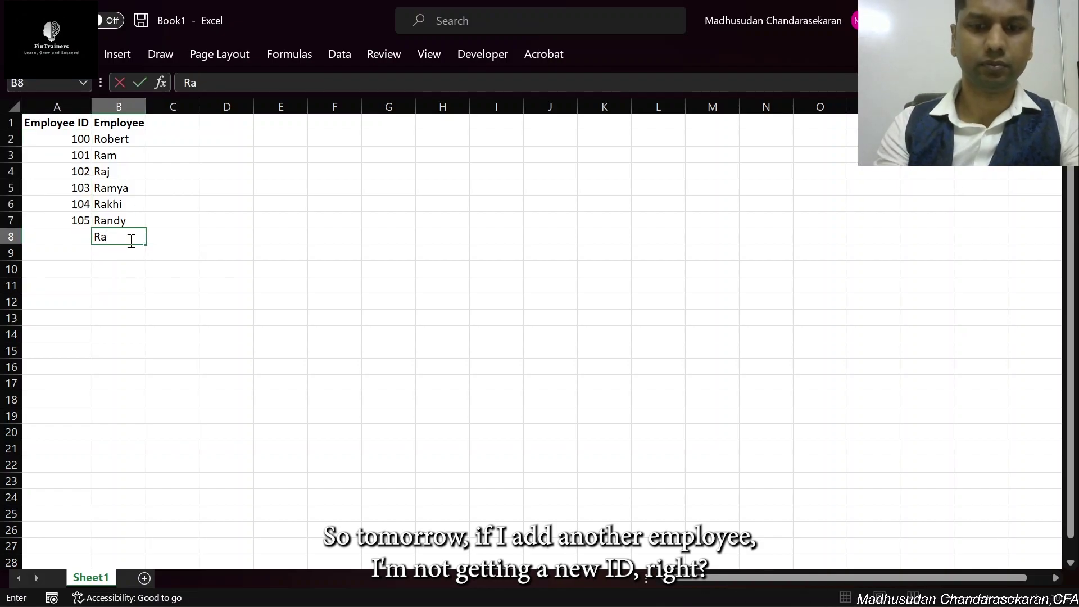
{"action": "right_click", "coordinate": [131, 242]}
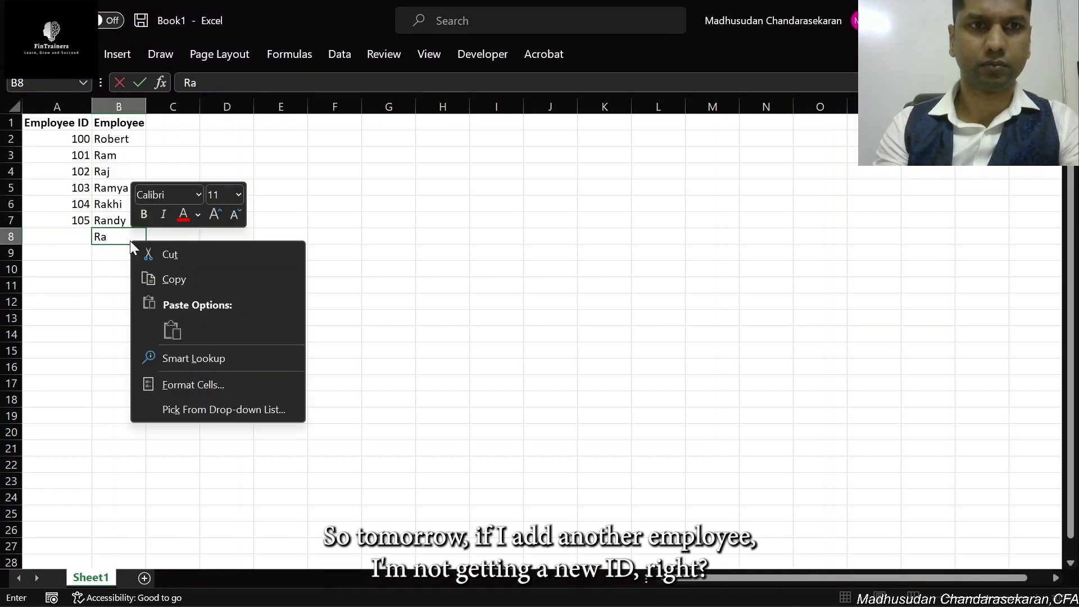
{"action": "left_click", "coordinate": [119, 231]}
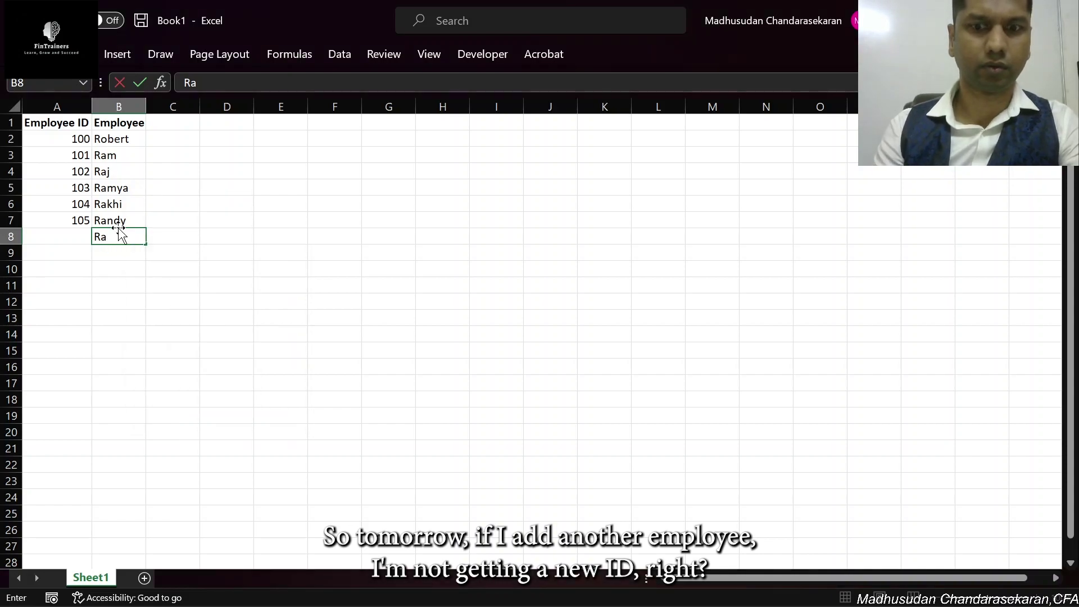
{"action": "type", "text": "mbo"}
{"action": "key", "text": "Return"}
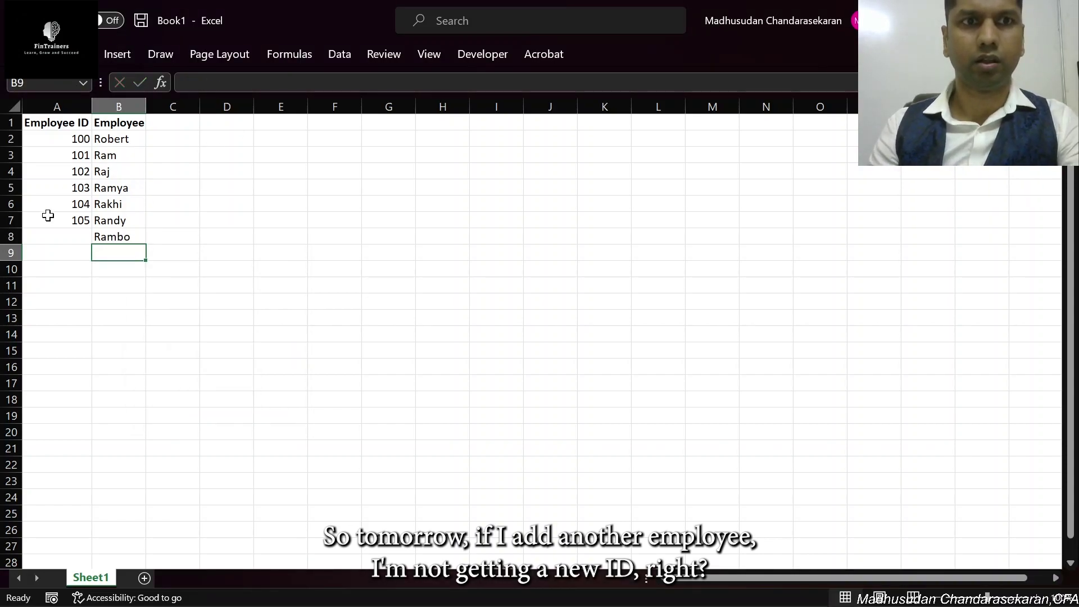
{"action": "left_click", "coordinate": [60, 236]}
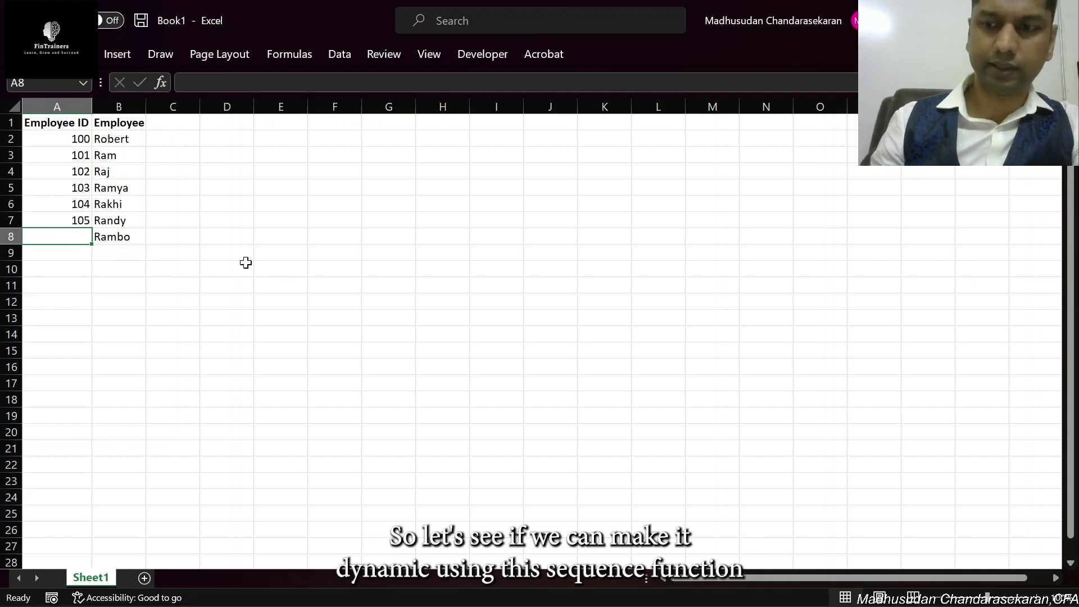
Clear the typed IDs in A2:A7 and enter the formula =SEQUENCE(7) in A2
{"action": "left_click_drag", "start_coordinate": [74, 139], "coordinate": [74, 214]}
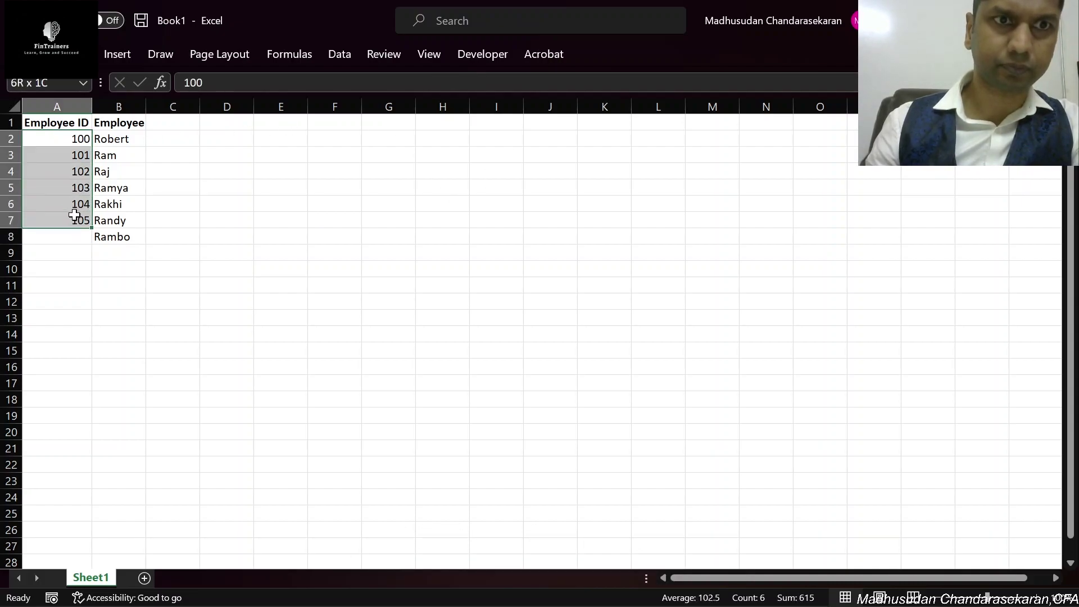
{"action": "key", "text": "Delete"}
{"action": "key", "text": "Up"}
{"action": "key", "text": "Down"}
{"action": "type", "text": "=seque"}
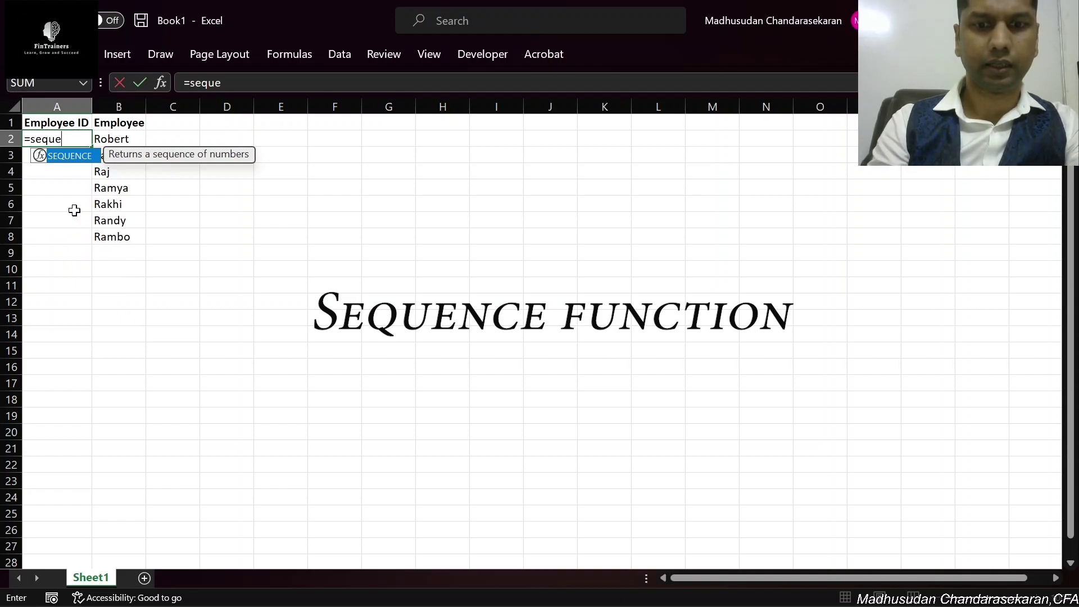
{"action": "type", "text": "nce"}
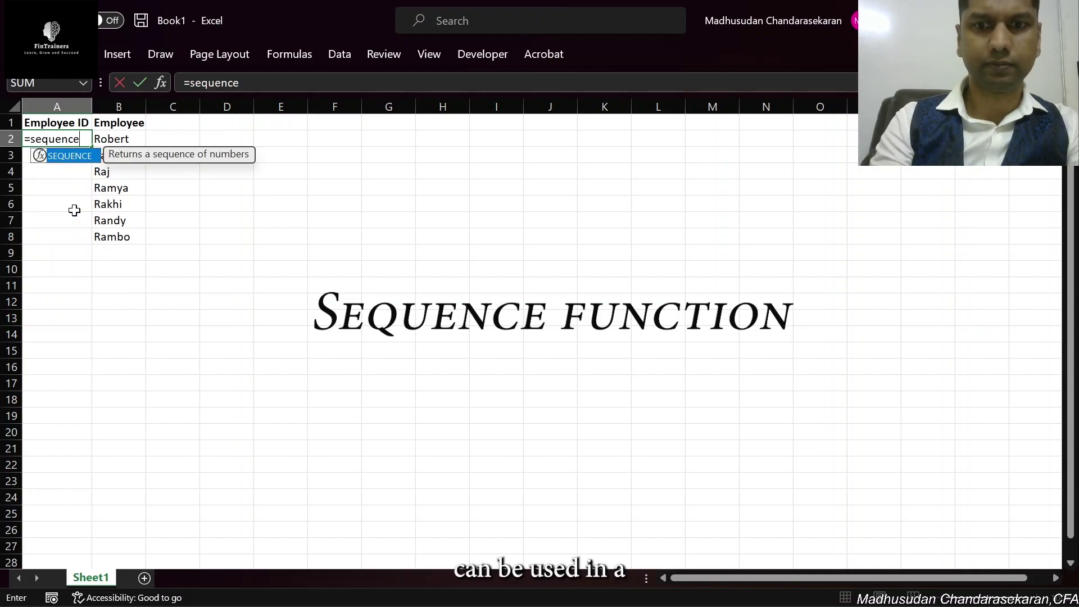
{"action": "type", "text": "("}
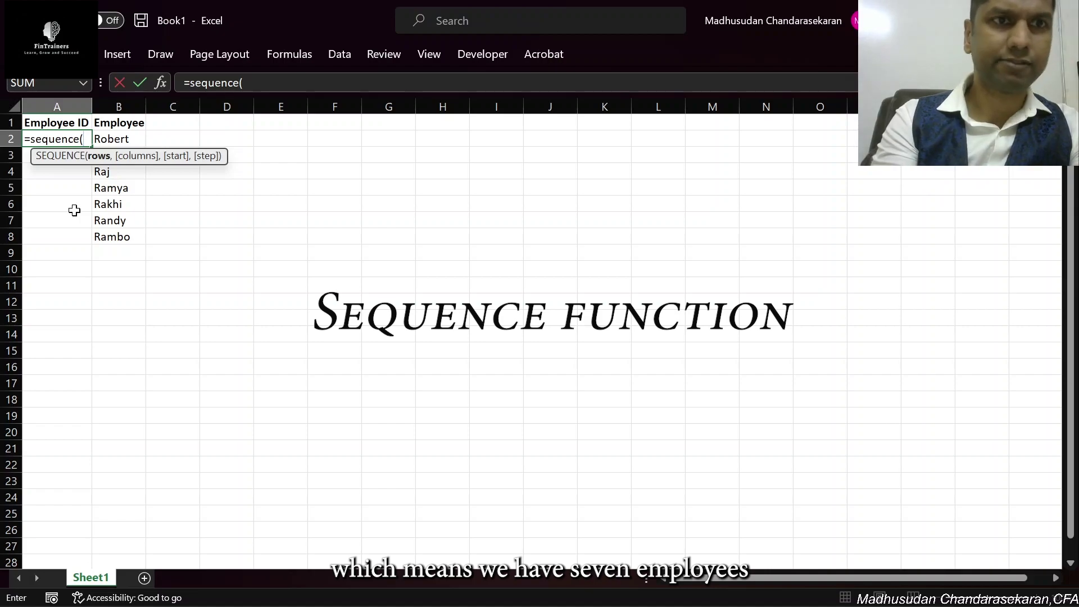
{"action": "type", "text": "7"}
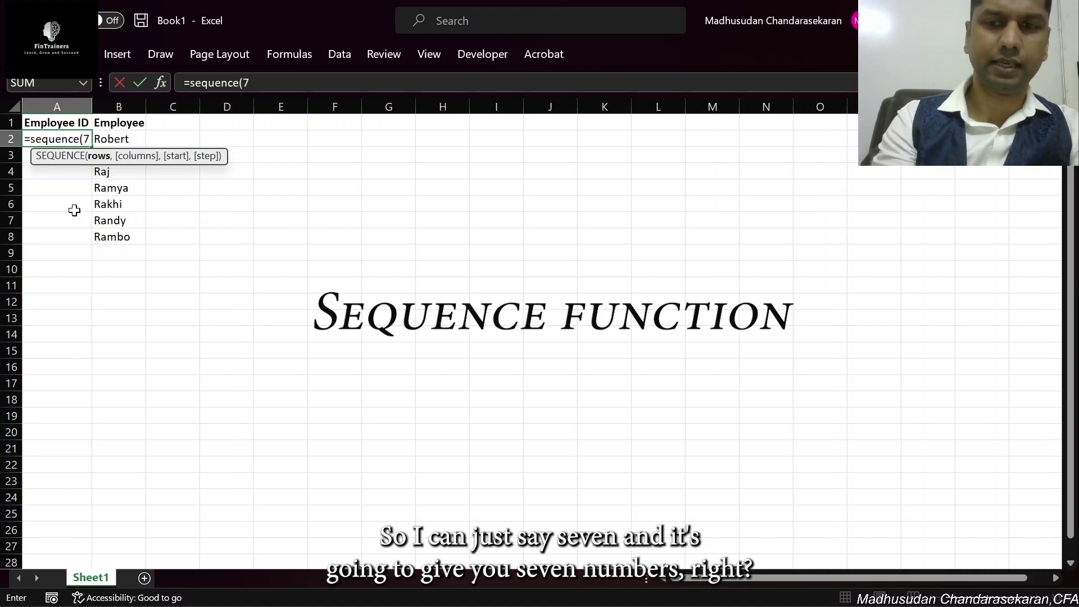
{"action": "type", "text": ")"}
{"action": "key", "text": "Return"}
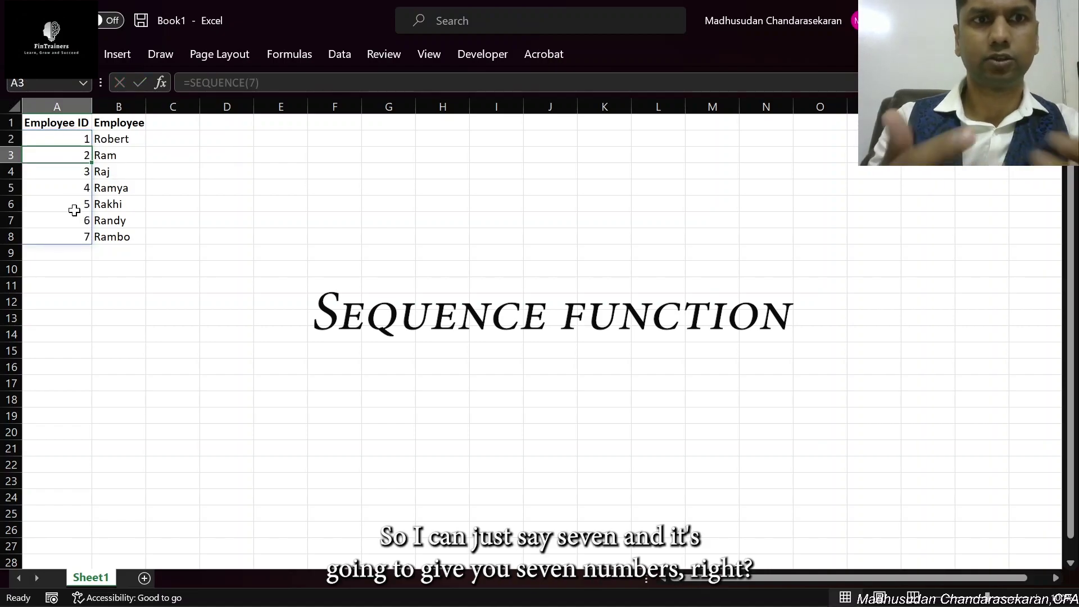
Extend the SEQUENCE formula in A2 with start 100 and step 1, giving =SEQUENCE(7,,100,1)
{"action": "left_click", "coordinate": [74, 210]}
{"action": "key", "text": "Up"}
{"action": "key", "text": "Up"}
{"action": "key", "text": "Up"}
{"action": "key", "text": "Up"}
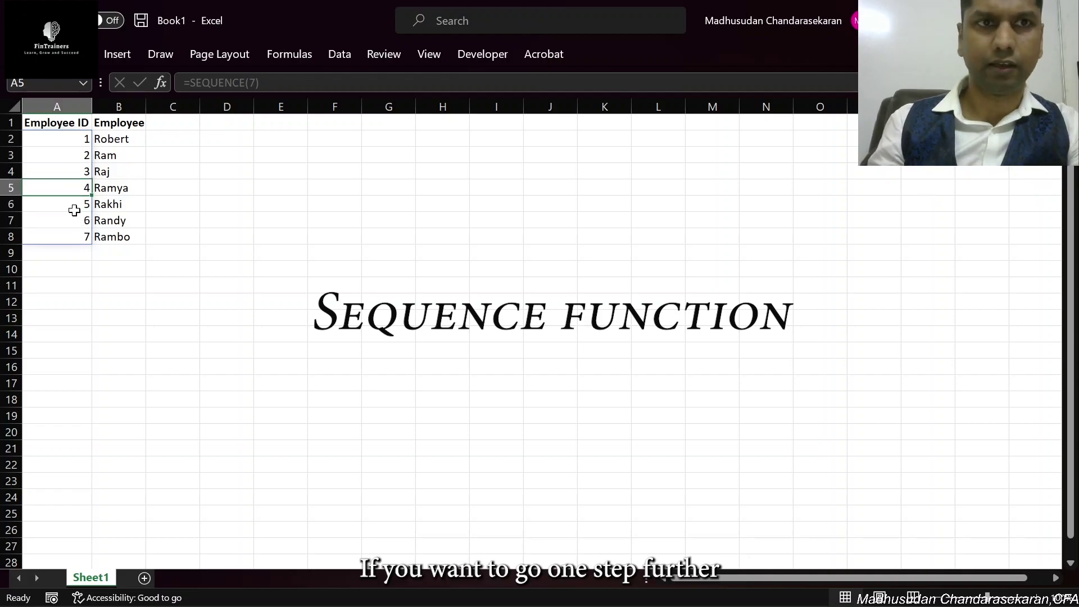
{"action": "left_click", "coordinate": [256, 83]}
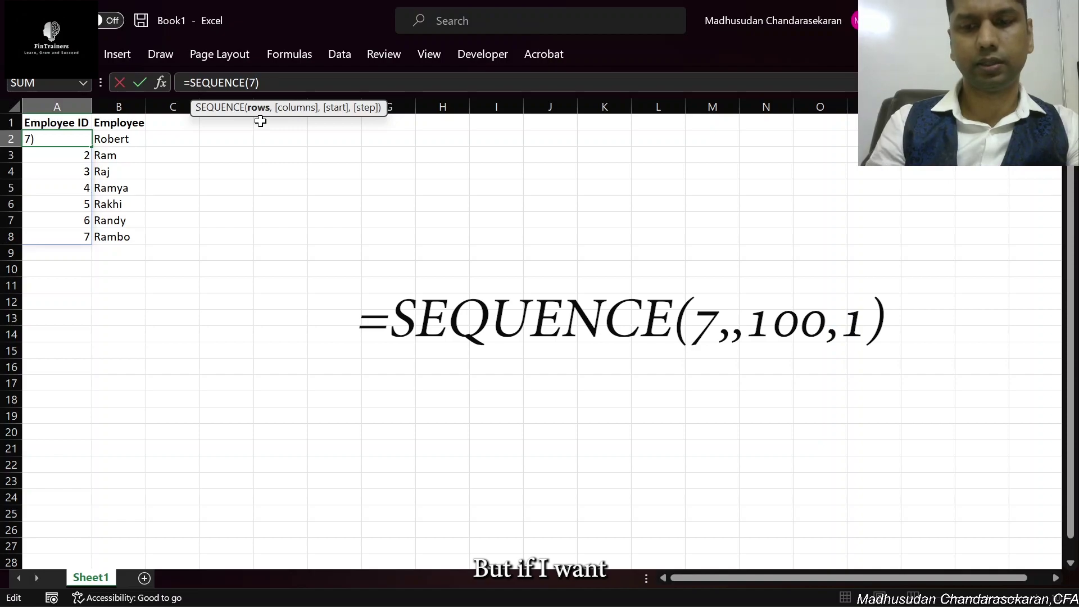
{"action": "type", "text": ",,"}
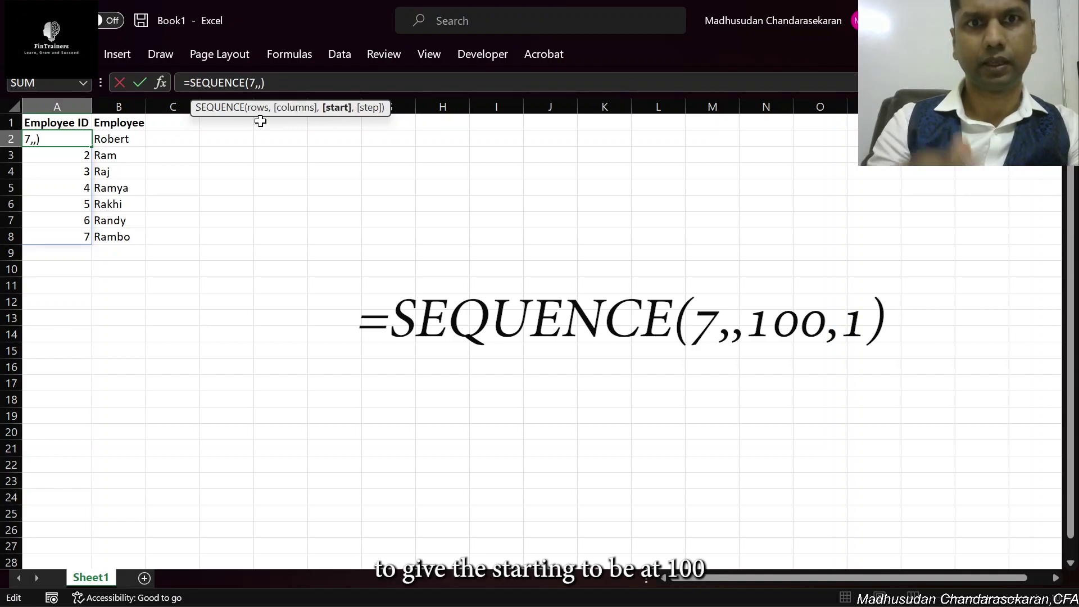
{"action": "type", "text": "100,"}
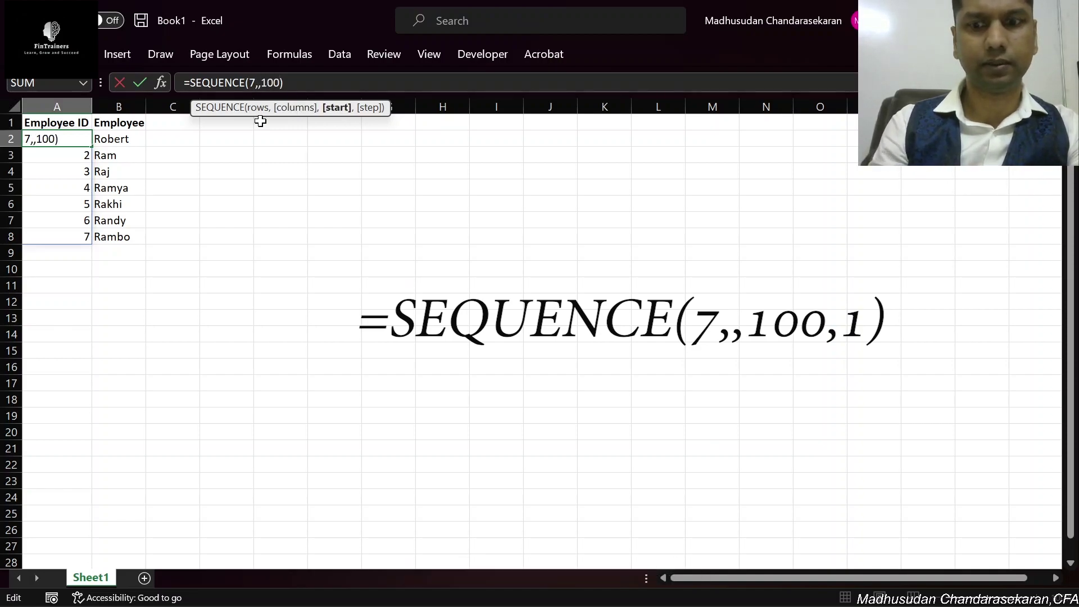
{"action": "type", "text": "1"}
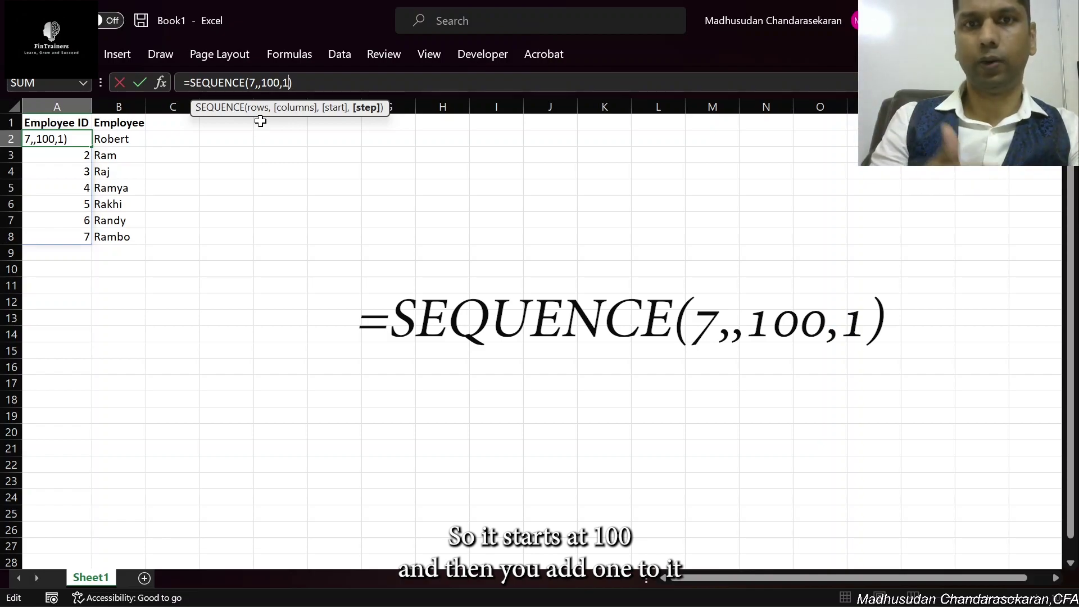
{"action": "key", "text": "Return"}
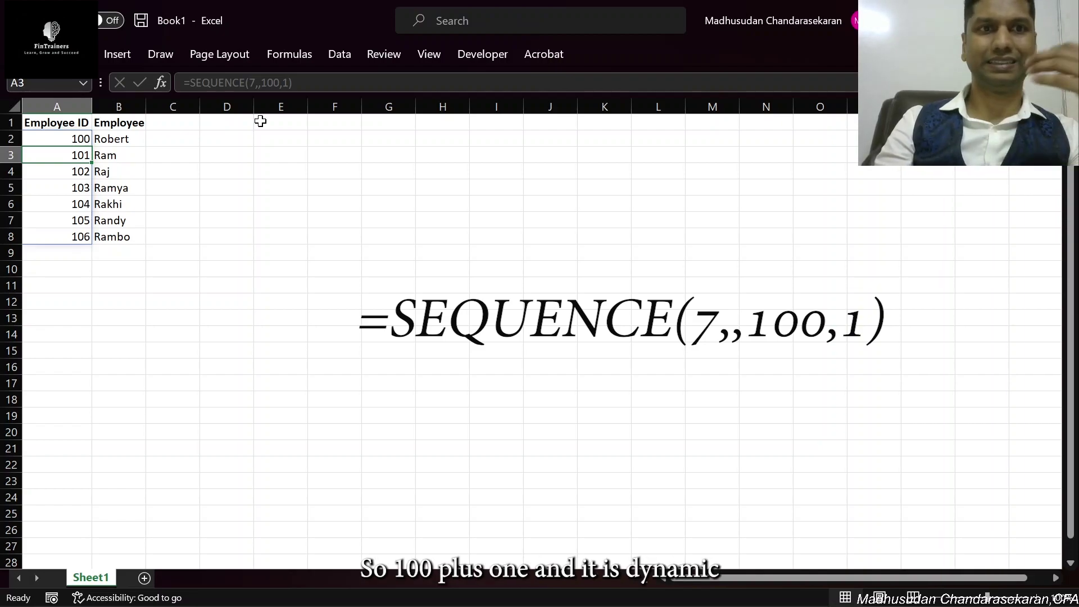
Replace the fixed row count in the A2 formula with COUNTA(B:B)-1, giving =SEQUENCE(COUNTA(B:B)-1,,100,1)
{"action": "left_click", "coordinate": [85, 139]}
{"action": "left_click", "coordinate": [288, 82]}
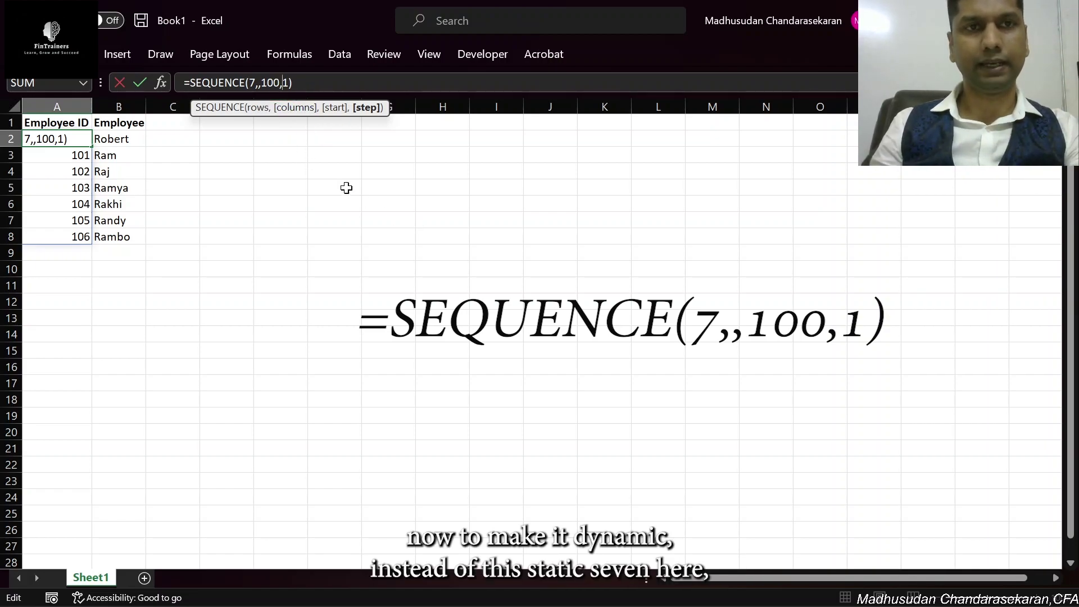
{"action": "key", "text": "ctrl+Return"}
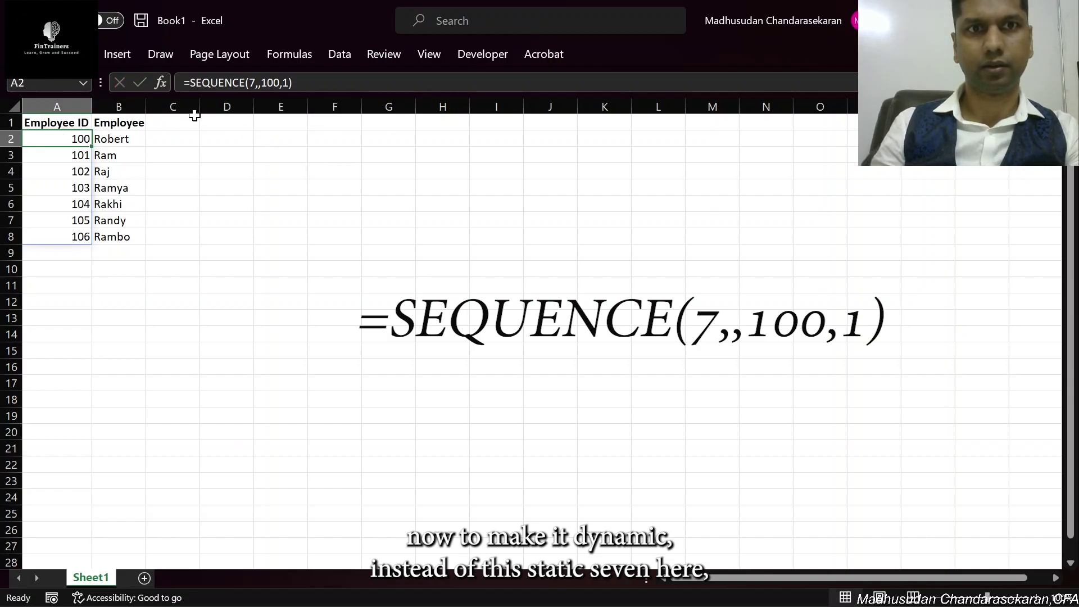
{"action": "left_click", "coordinate": [254, 82]}
{"action": "key", "text": "BackSpace"}
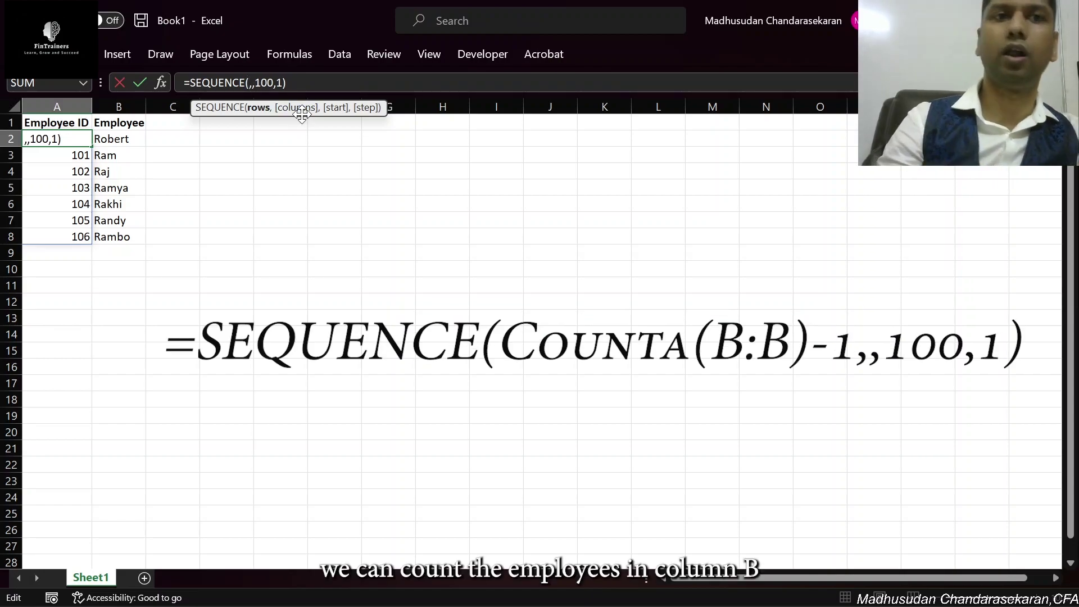
{"action": "type", "text": "counta"}
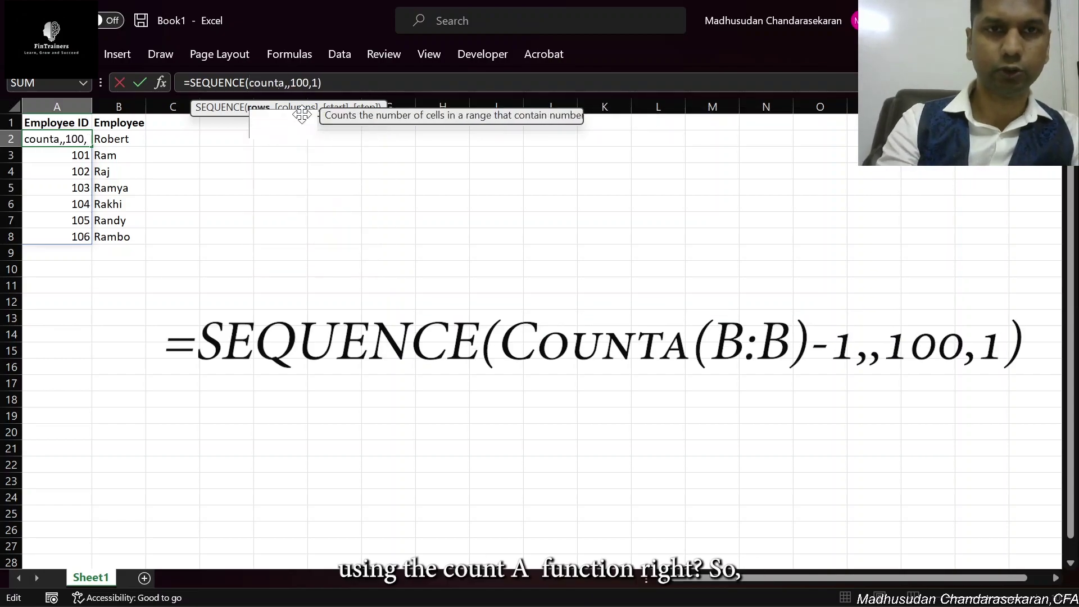
{"action": "type", "text": "(B:B"}
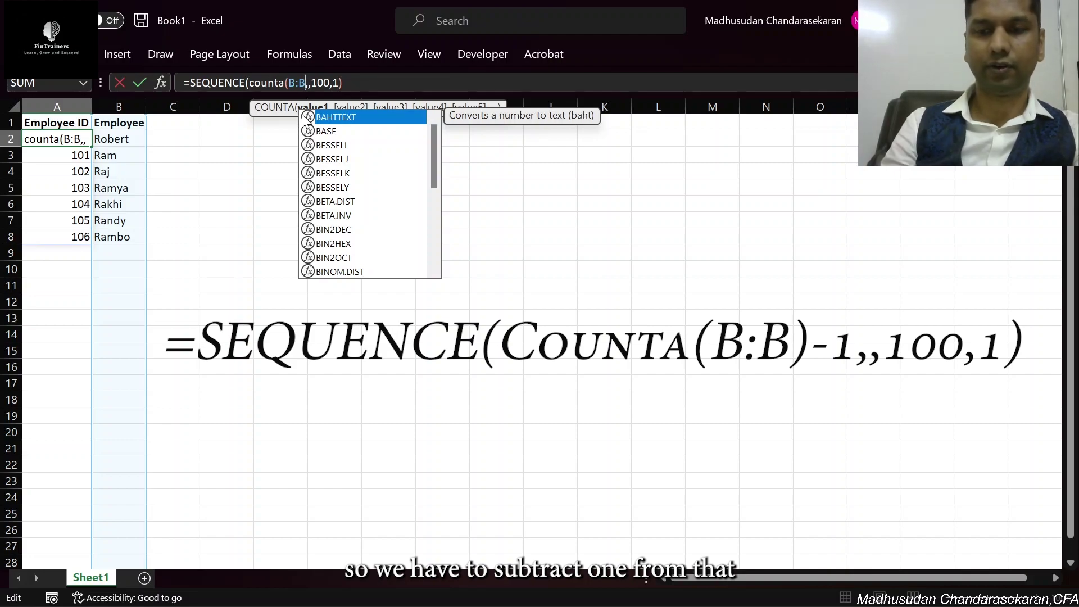
{"action": "type", "text": ")-1"}
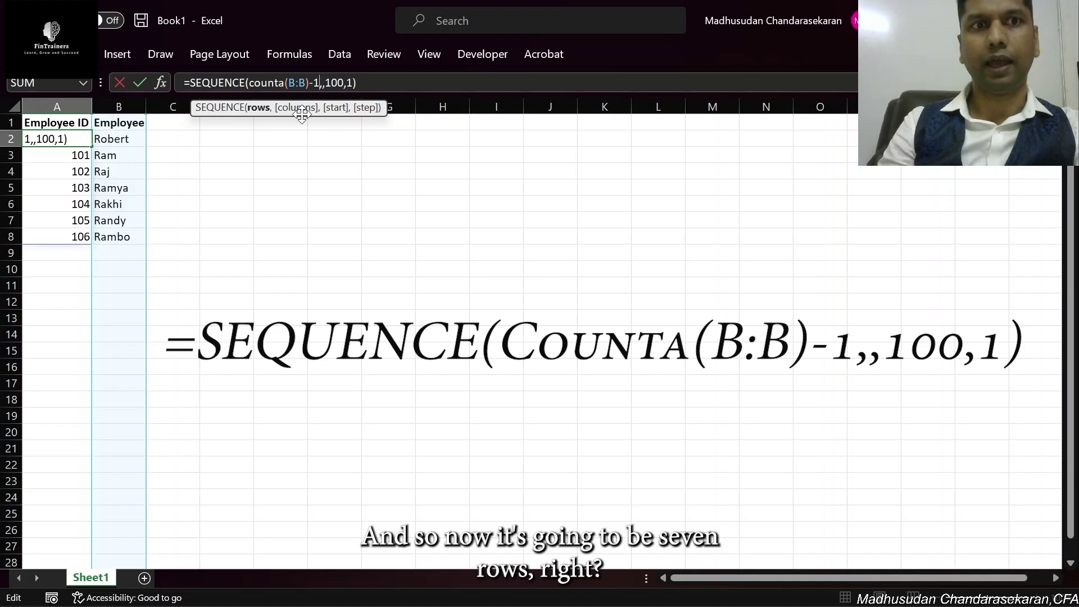
{"action": "key", "text": "Return"}
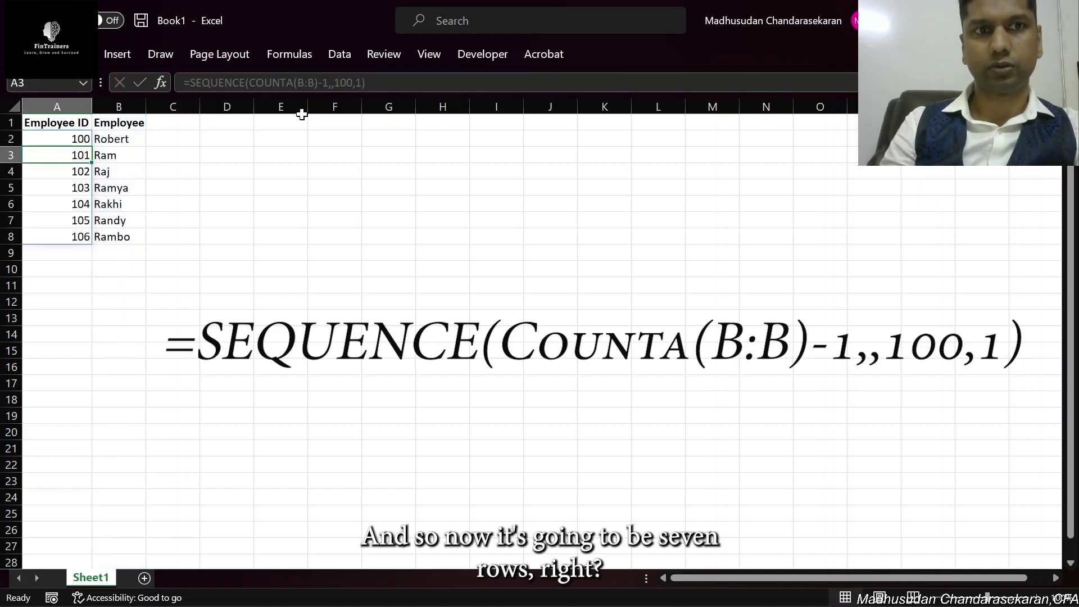
{"action": "left_click", "coordinate": [322, 218]}
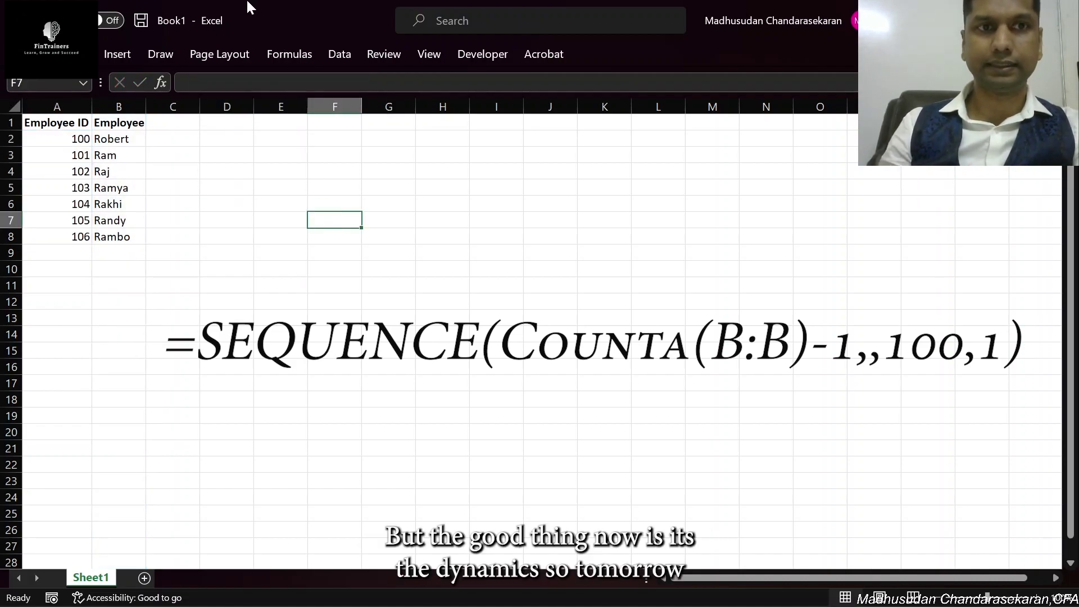
Add one more employee's name in B9 to test the dynamic ID numbering
{"action": "left_click", "coordinate": [119, 253]}
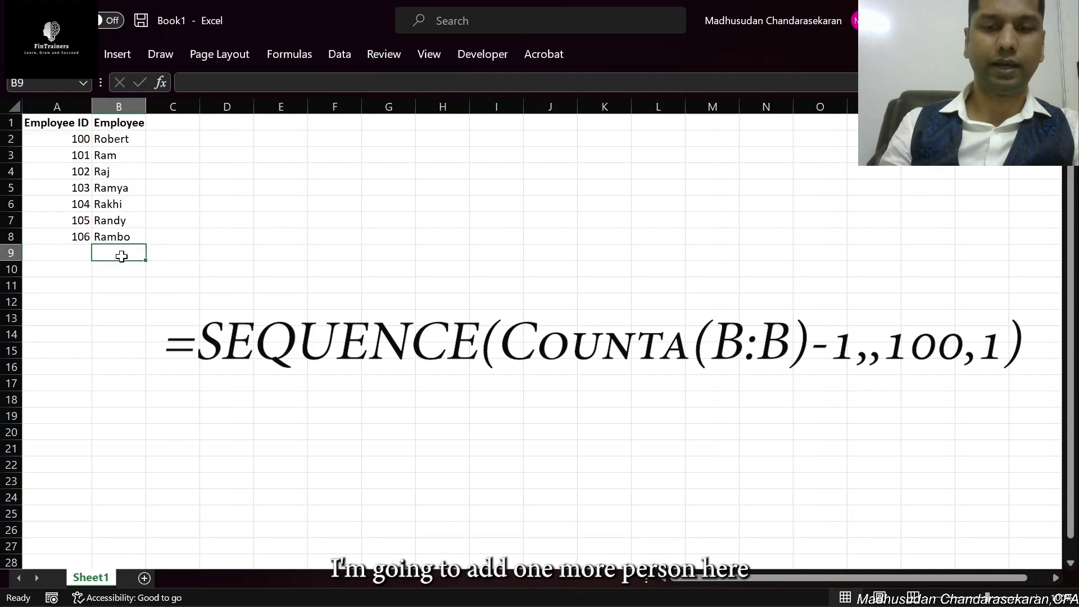
{"action": "type", "text": "R"}
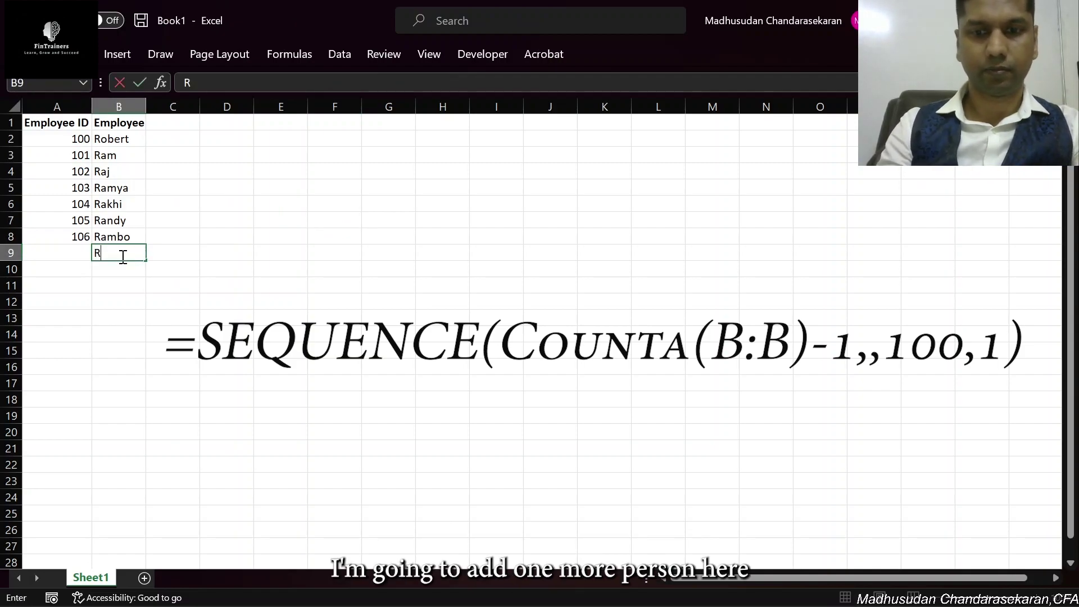
{"action": "type", "text": "aj"}
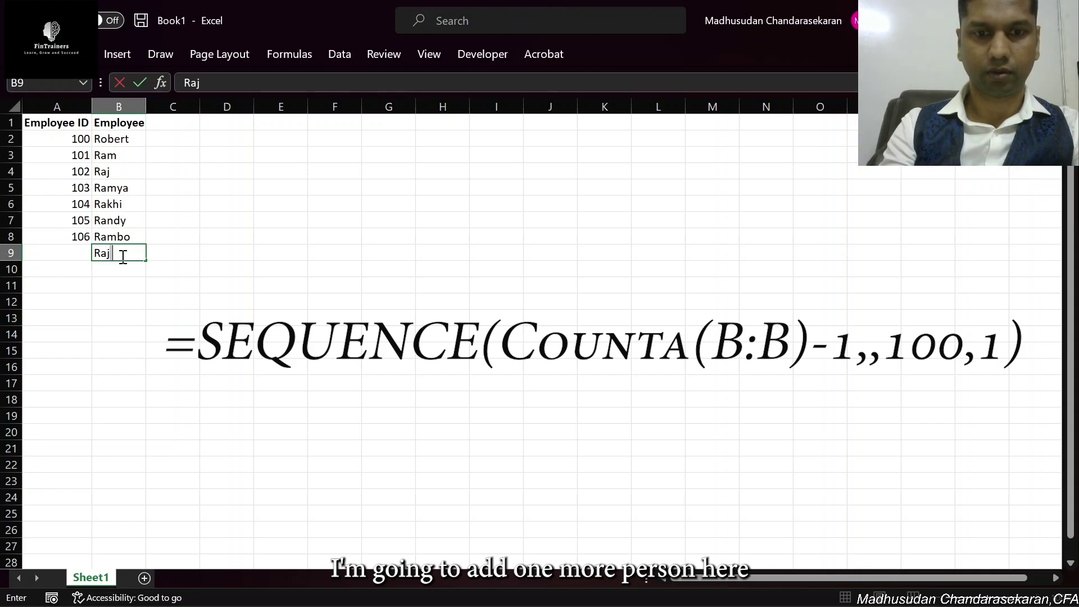
{"action": "type", "text": "esh"}
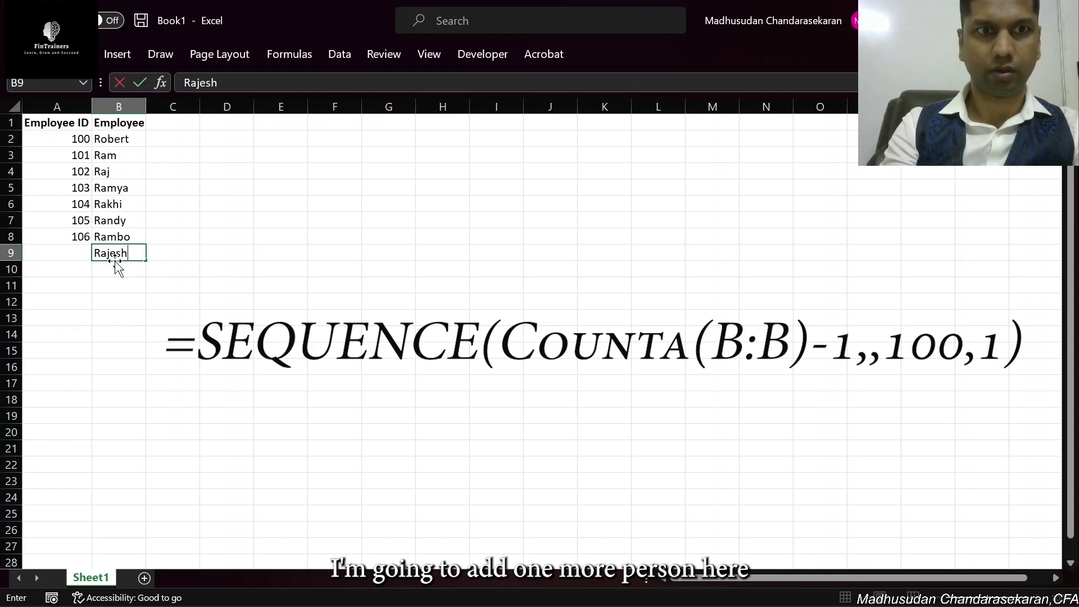
{"action": "key", "text": "Return"}
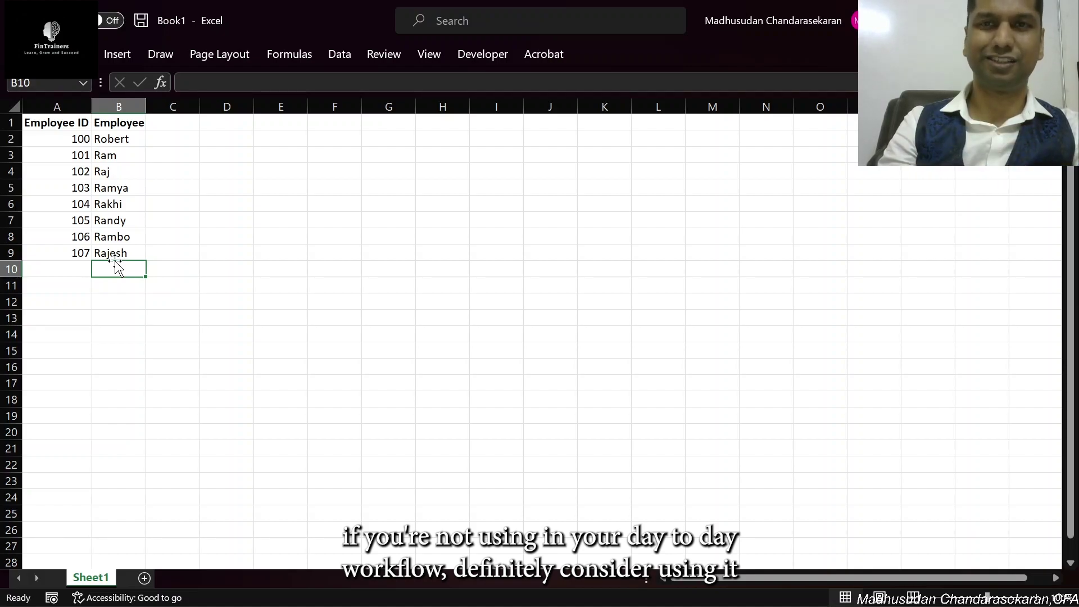
{"action": "left_click", "coordinate": [306, 224]}
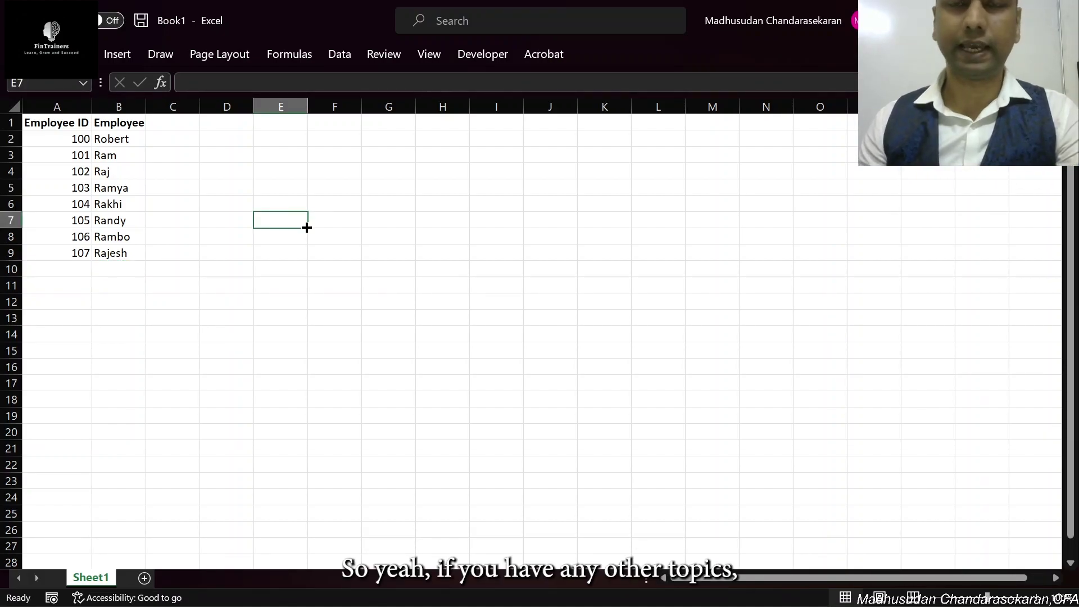